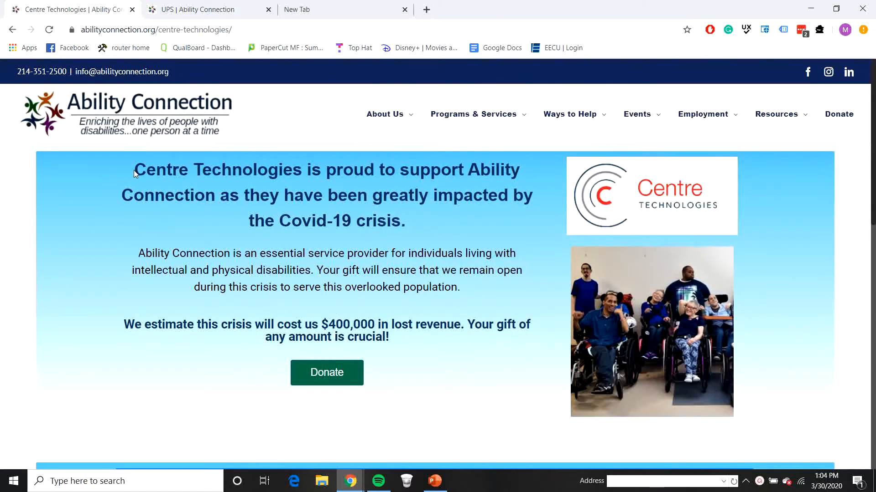
# Step: Highlight the Centre Technologies sponsor name and logo on its page
pyautogui.moveTo(133, 171); pyautogui.dragTo(305, 174)
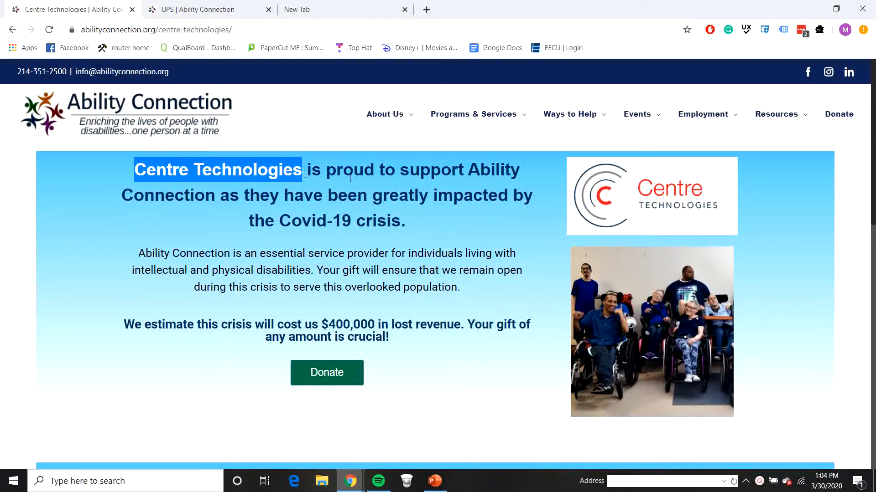
pyautogui.moveTo(563, 171); pyautogui.dragTo(687, 187)
pyautogui.click(408, 178)
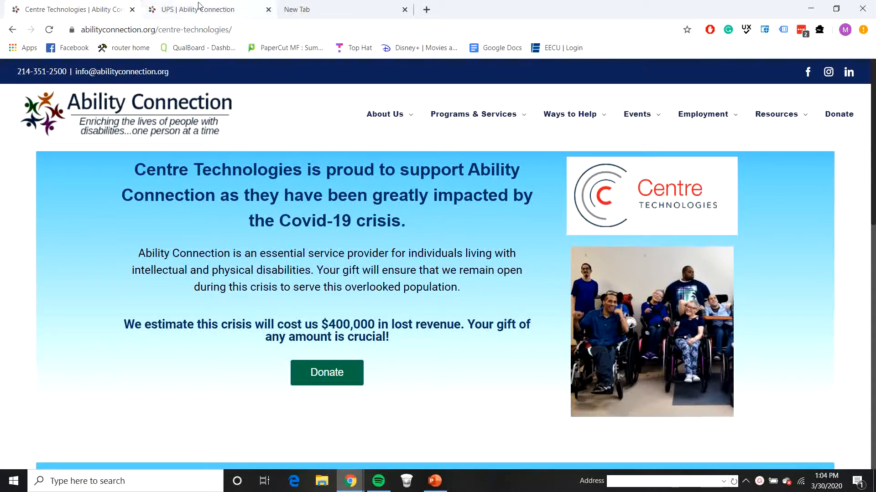
# Step: Highlight the UPS sponsor name and logo on the UPS page, then go to the empty new tab
pyautogui.click(185, 14)
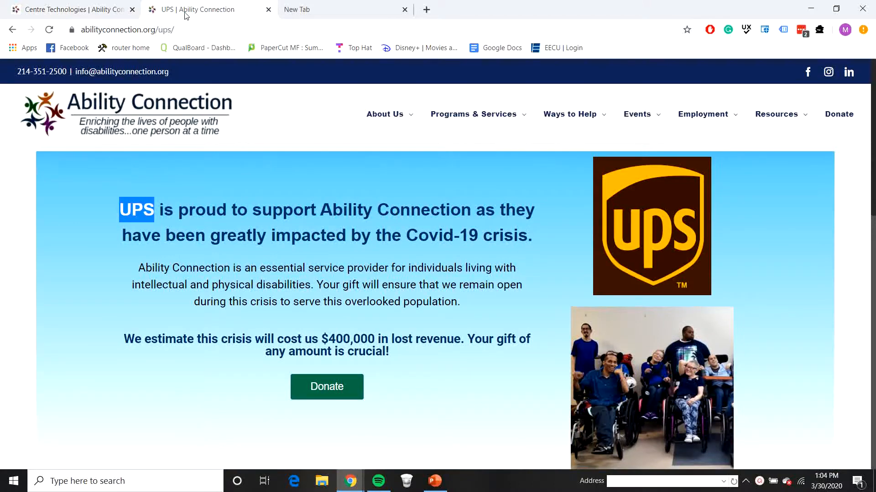
pyautogui.click(144, 220)
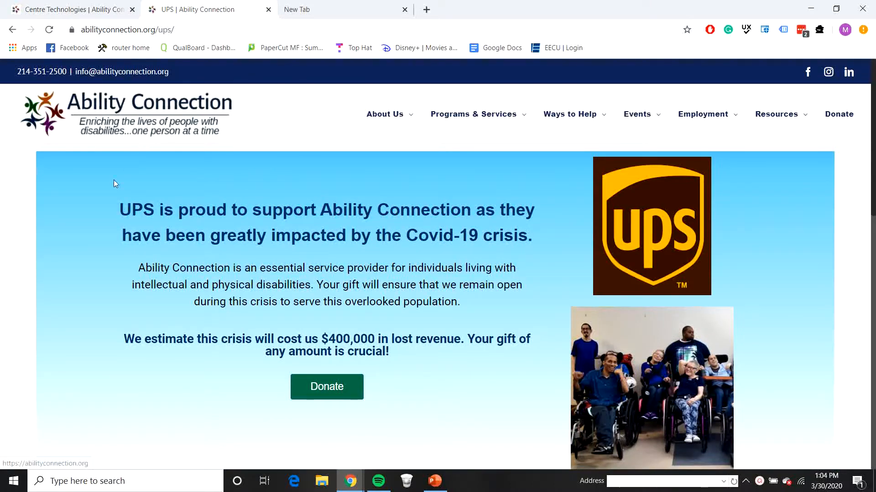
pyautogui.moveTo(118, 209); pyautogui.dragTo(151, 211)
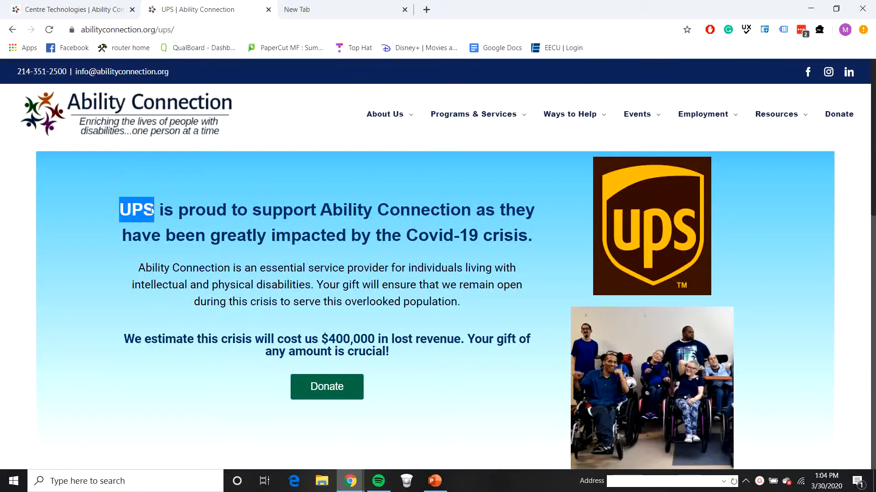
pyautogui.moveTo(574, 237); pyautogui.dragTo(732, 282)
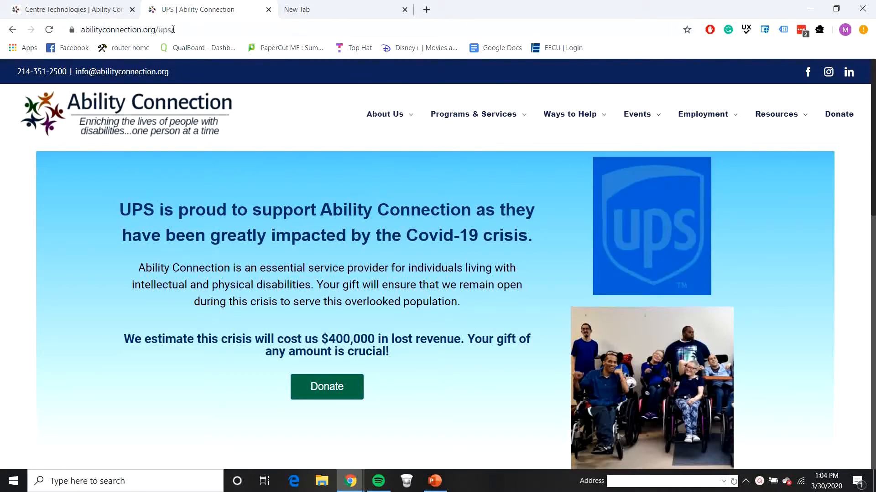
pyautogui.click(324, 285)
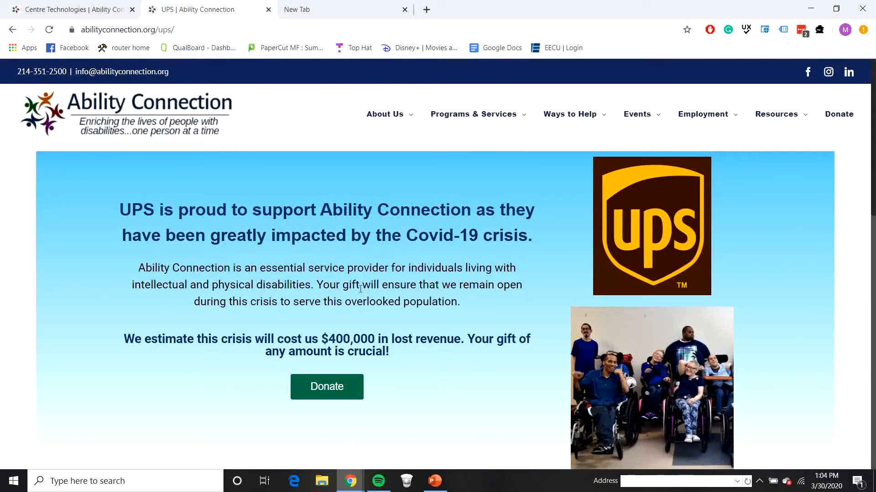
pyautogui.scroll(-10, 360, 289)
pyautogui.scroll(10, 364, 294)
pyautogui.click(306, 19)
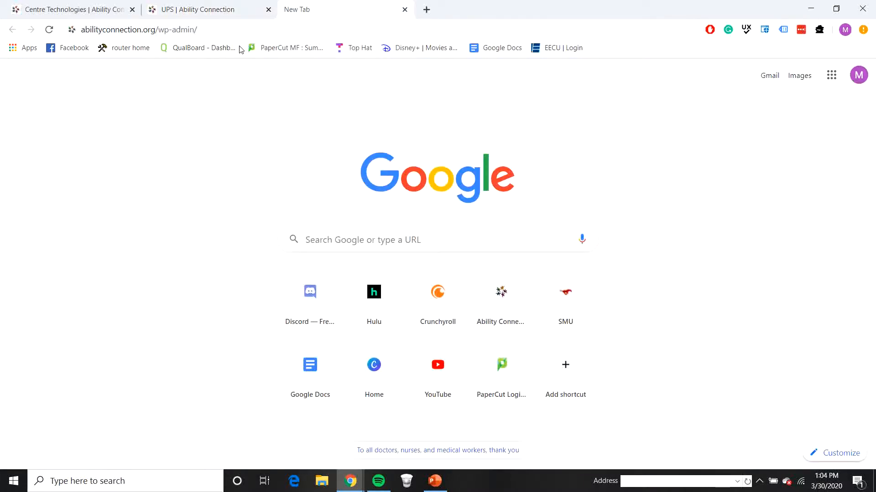
# Step: Go to abilityconnection.org/wp-admin/ and log in with the autofilled credentials
pyautogui.click(224, 28)
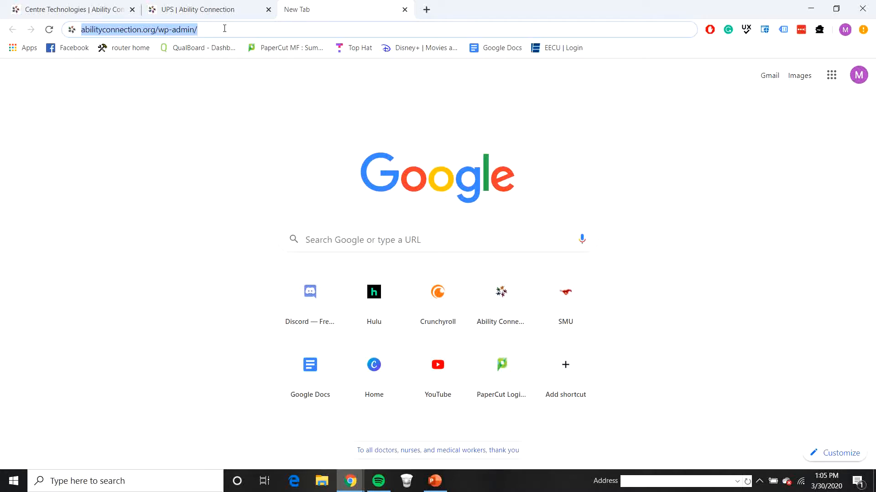
pyautogui.press('Return')
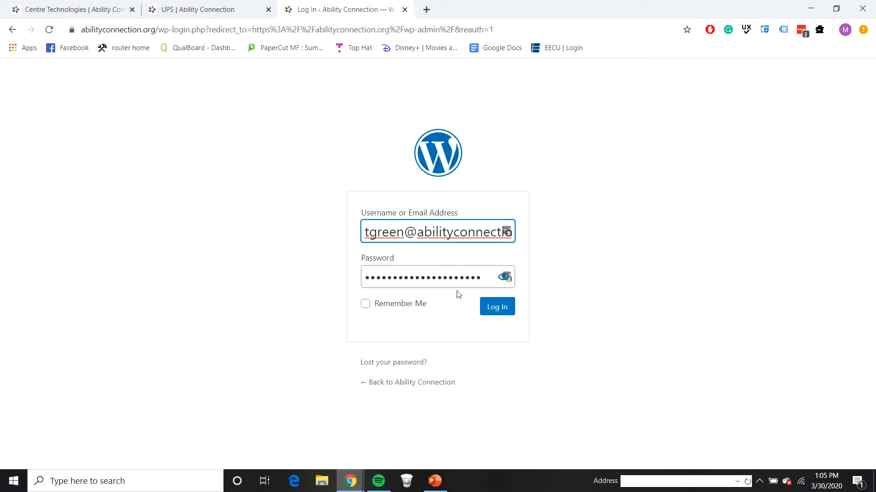
pyautogui.click(500, 309)
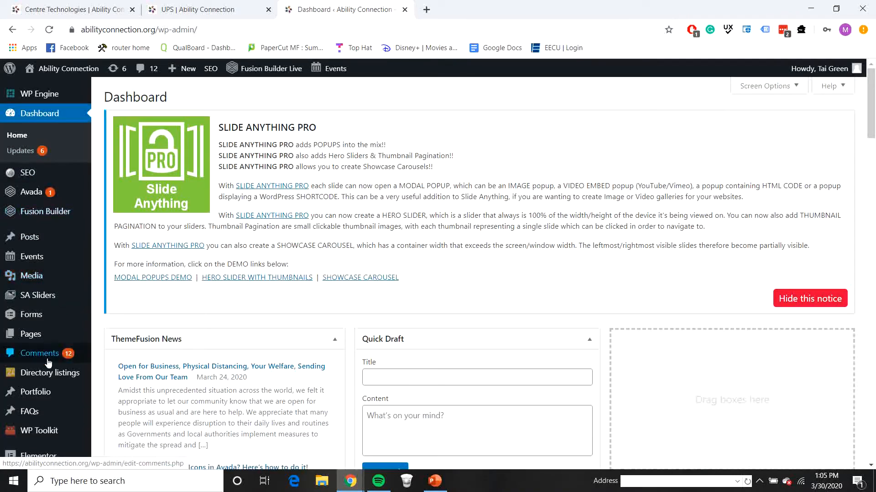
# Step: Open the Plugins list and highlight the Essential Addons for Elementor entry
pyautogui.scroll(-2, 37, 396)
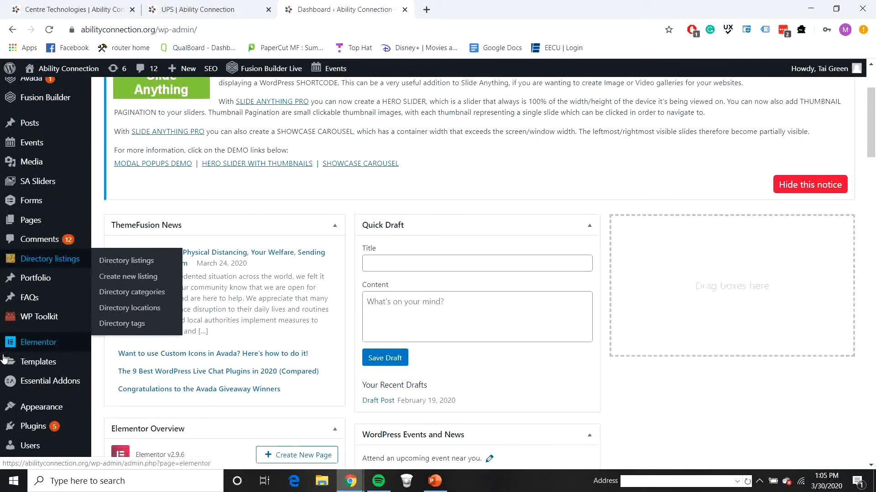
pyautogui.scroll(-2, 53, 297)
pyautogui.click(48, 313)
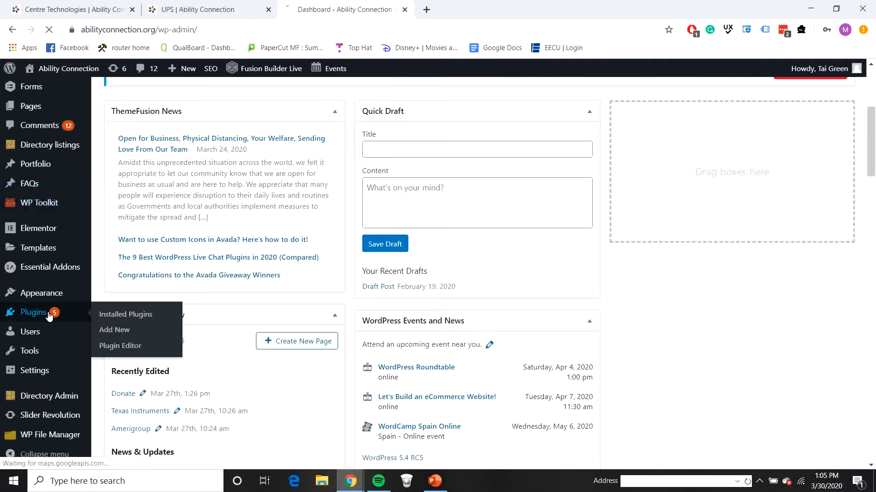
pyautogui.scroll(-5, 278, 304)
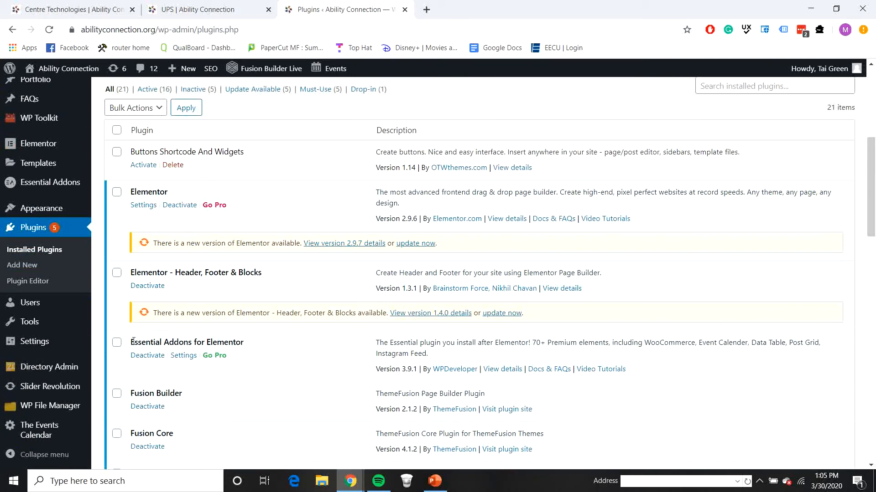
pyautogui.moveTo(133, 340); pyautogui.dragTo(242, 344)
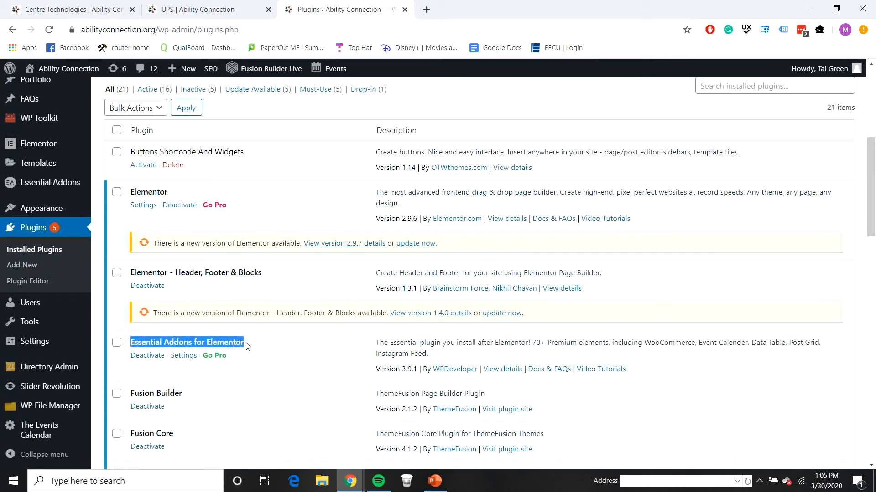
pyautogui.click(285, 348)
pyautogui.scroll(6, 39, 235)
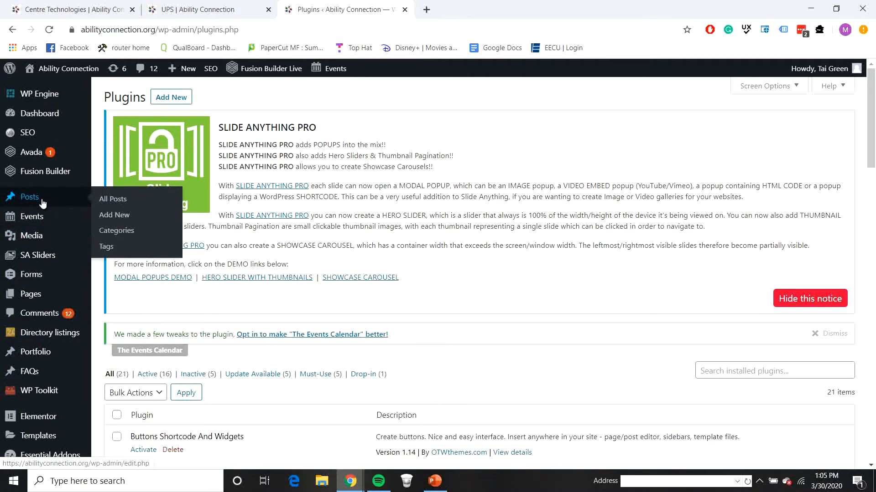
# Step: From All Pages, duplicate the Centre Technologies page with EA Duplicator
pyautogui.click(24, 294)
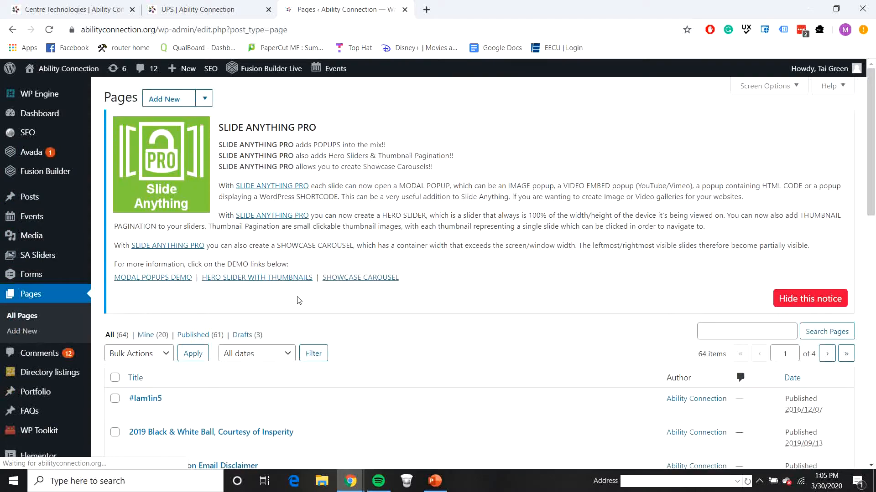
pyautogui.scroll(-1, 233, 338)
pyautogui.scroll(-10, 233, 338)
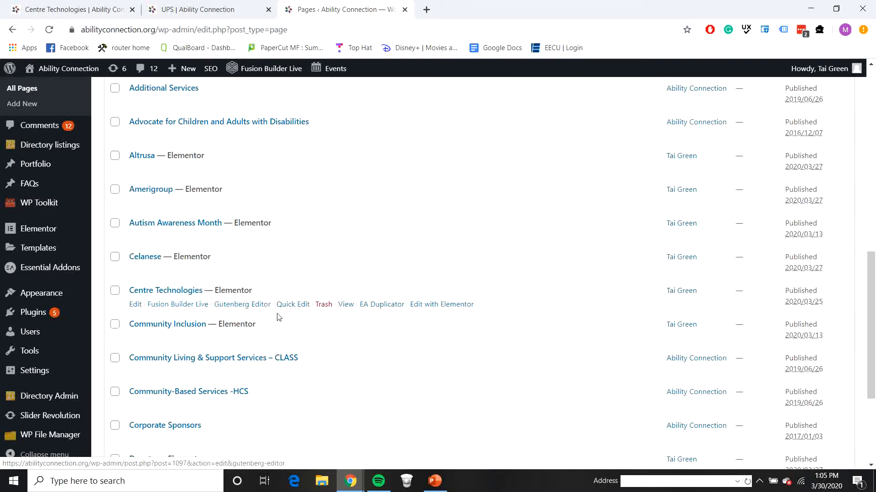
pyautogui.click(394, 309)
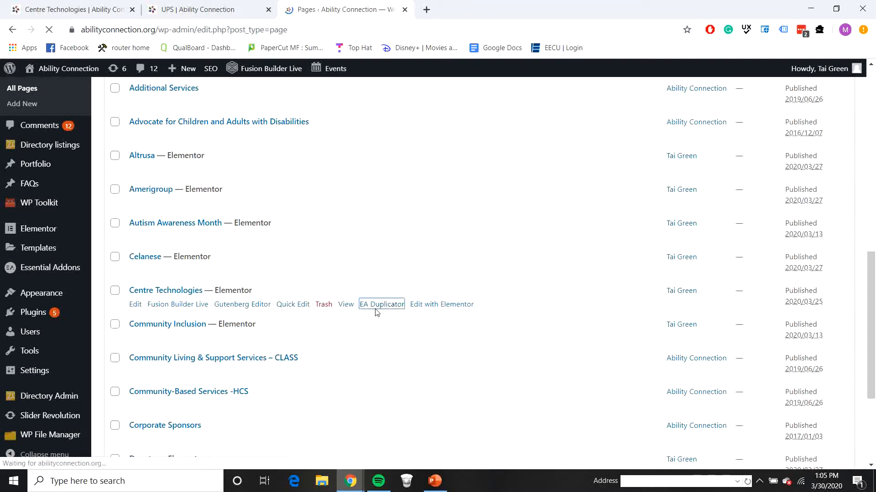
pyautogui.scroll(-3, 305, 341)
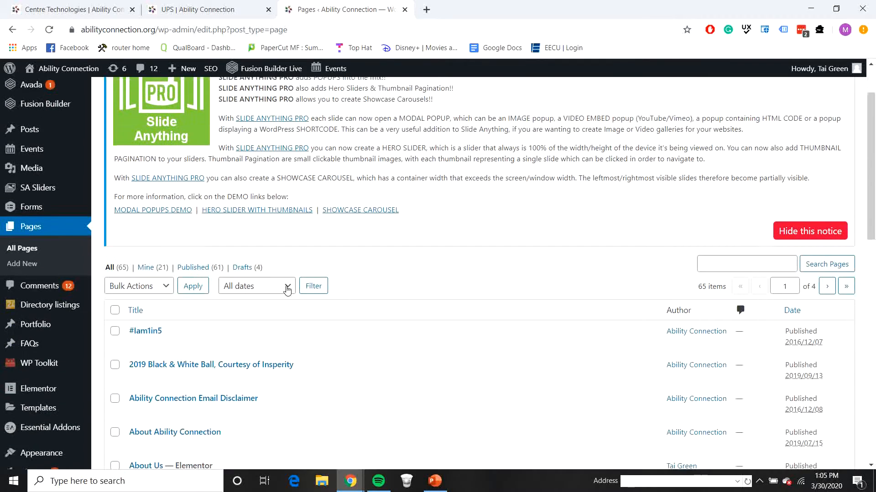
pyautogui.scroll(-9, 256, 272)
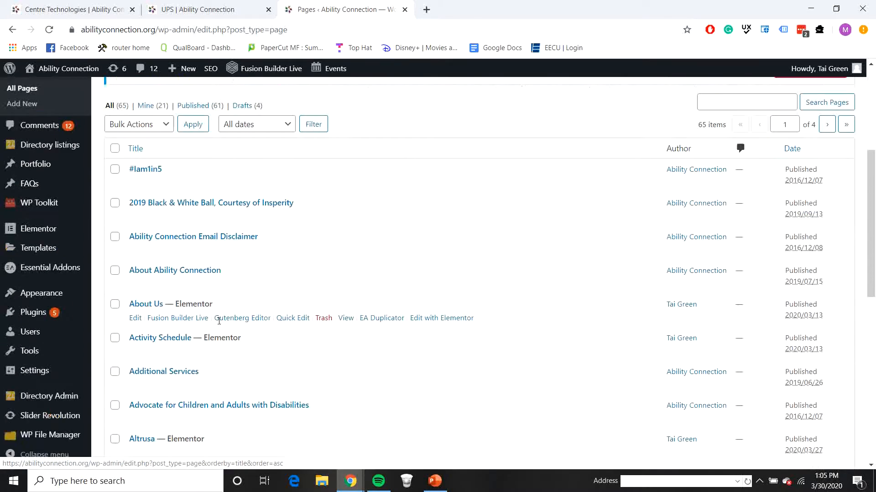
pyautogui.scroll(-1, 229, 333)
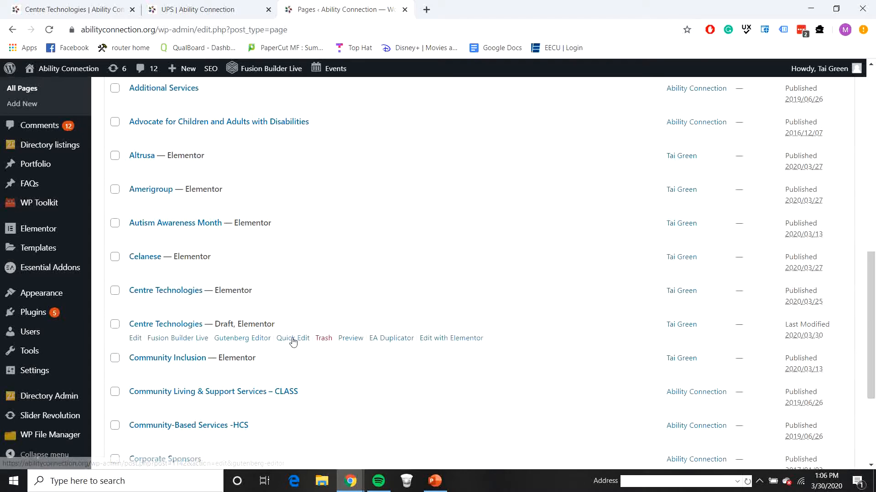
# Step: Edit the Centre Technologies draft and set Fusion Page Options Sidebar 1 to No Sidebar
pyautogui.click(136, 340)
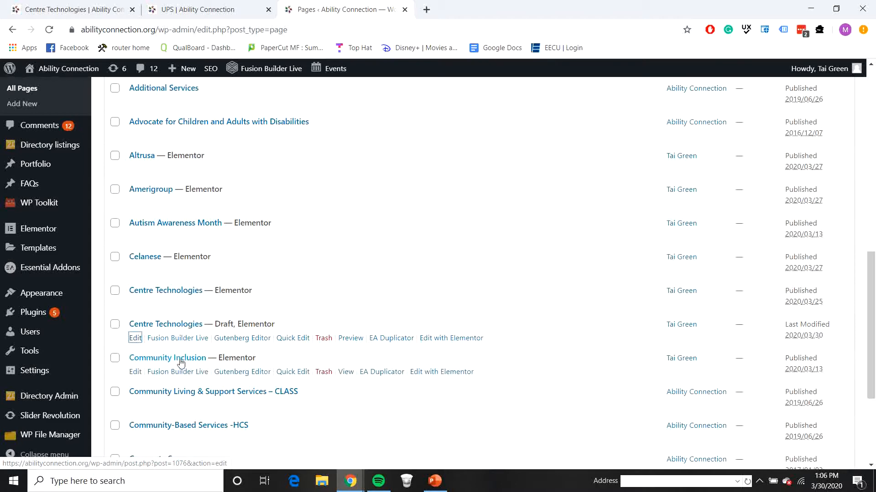
pyautogui.click(135, 338)
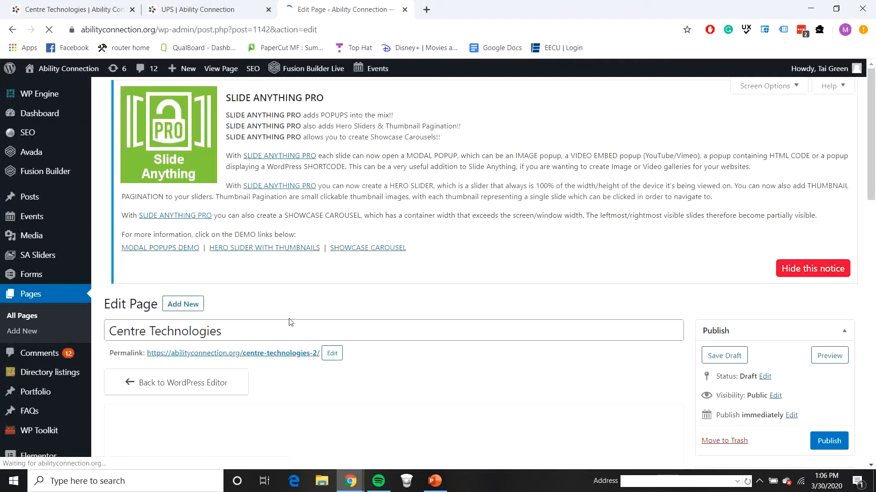
pyautogui.scroll(-3, 246, 330)
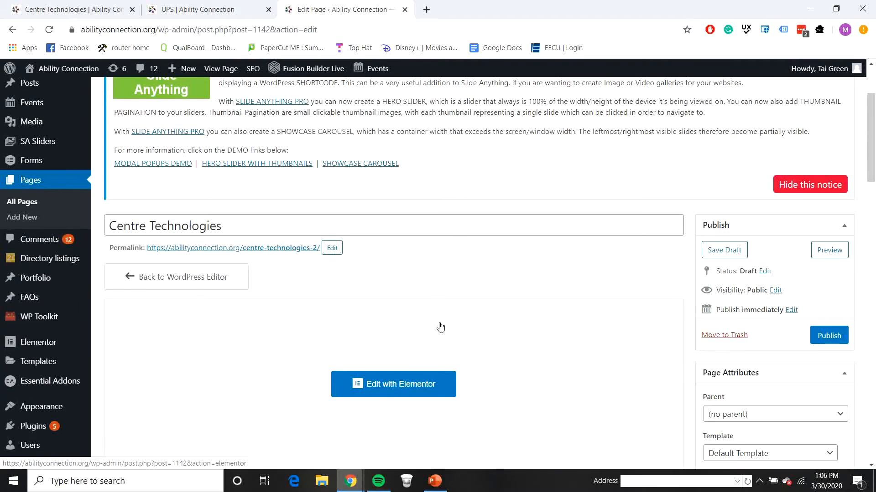
pyautogui.scroll(-10, 455, 320)
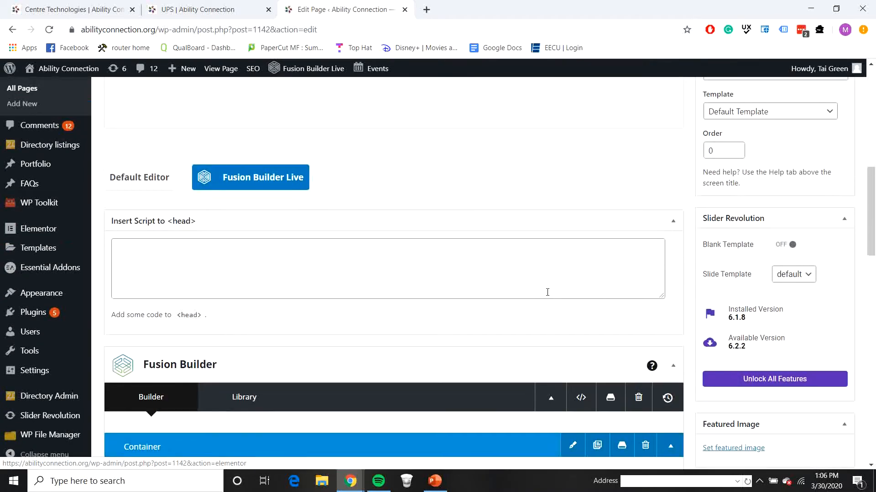
pyautogui.scroll(-10, 545, 294)
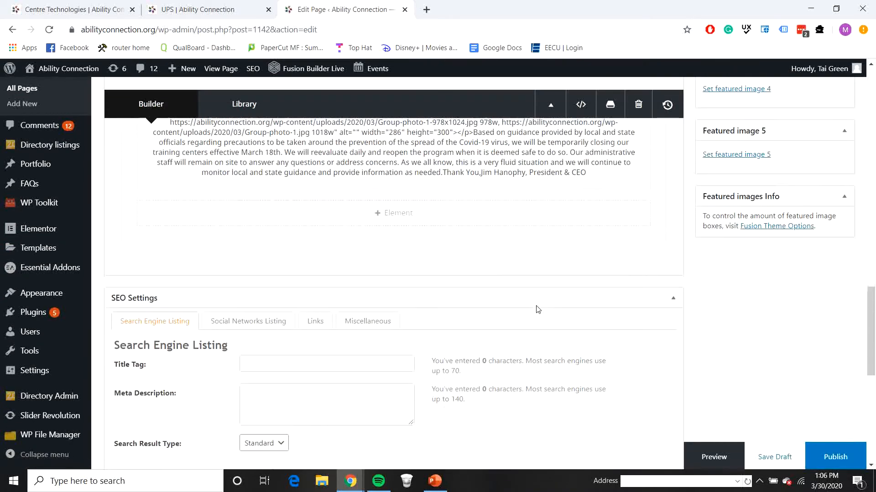
pyautogui.scroll(-3, 182, 340)
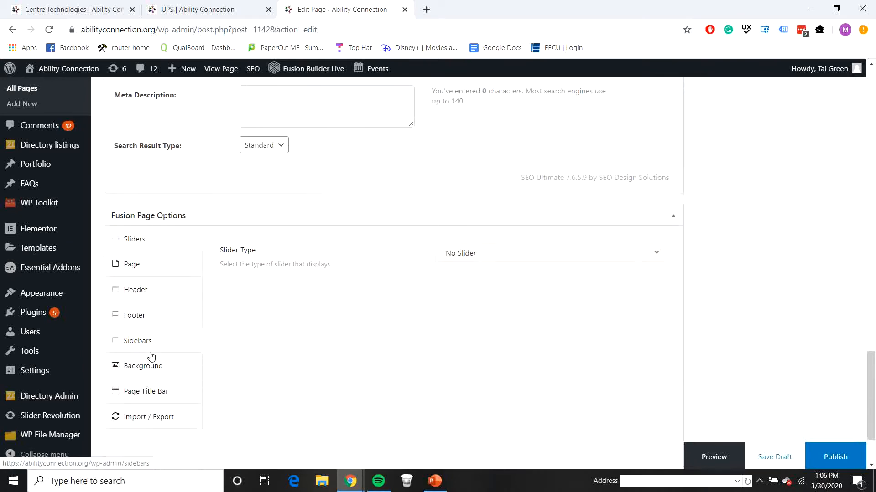
pyautogui.click(149, 351)
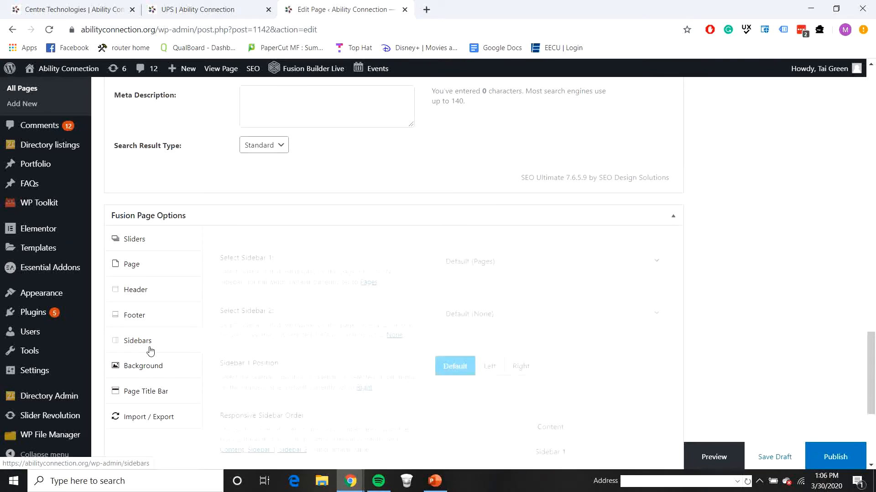
pyautogui.click(547, 267)
pyautogui.click(459, 322)
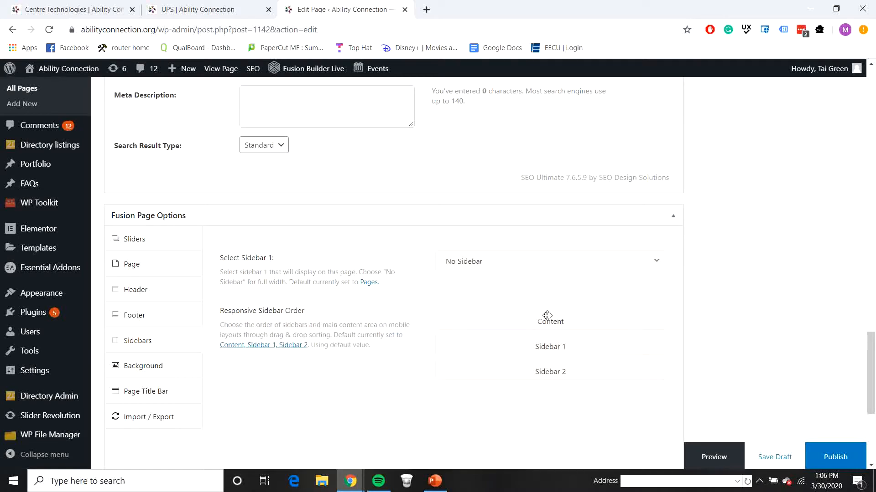
# Step: Change the draft's title from 'Centre Technologies' to 'Test' and publish it
pyautogui.scroll(20, 699, 290)
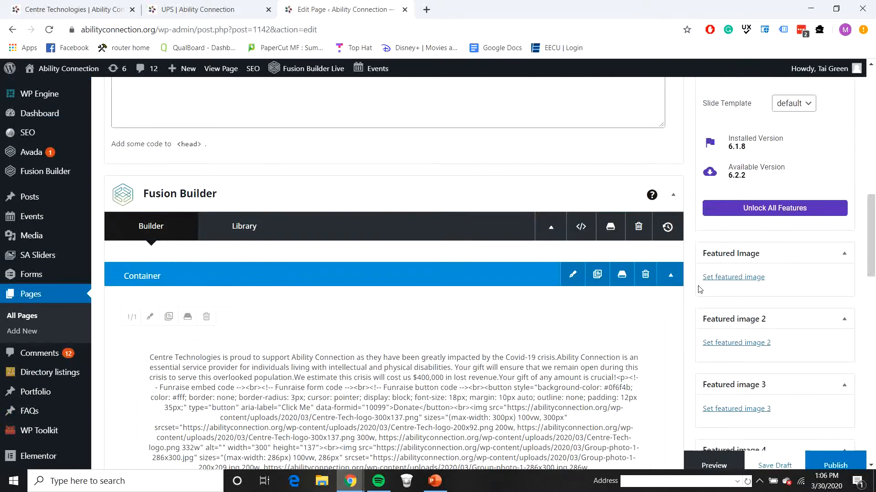
pyautogui.scroll(3, 352, 239)
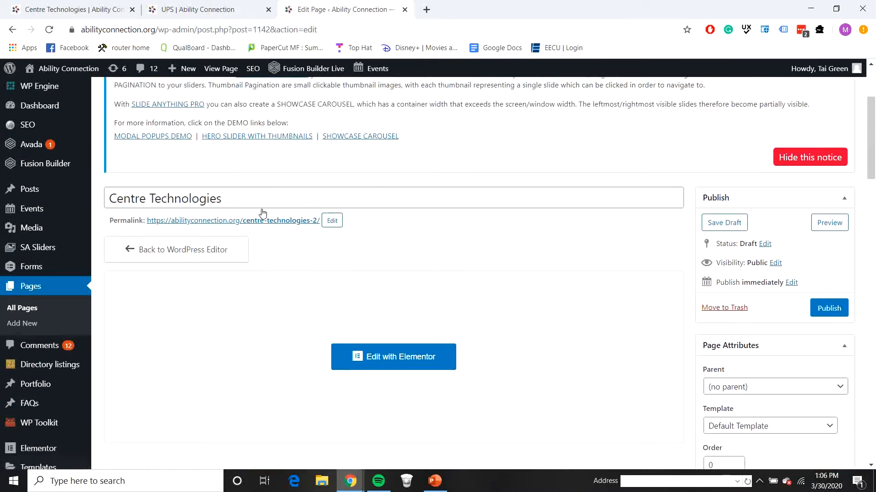
pyautogui.scroll(-1, 273, 205)
pyautogui.click(227, 172)
pyautogui.moveTo(226, 172); pyautogui.dragTo(84, 178)
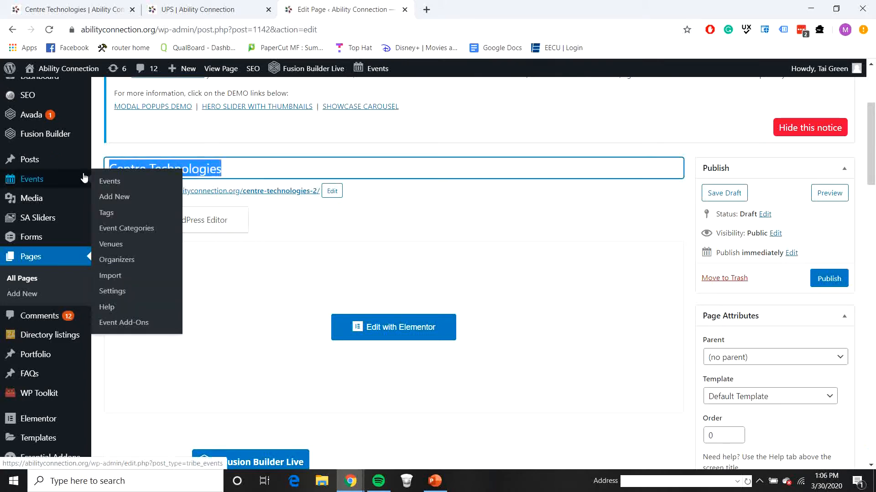
pyautogui.write('Test')
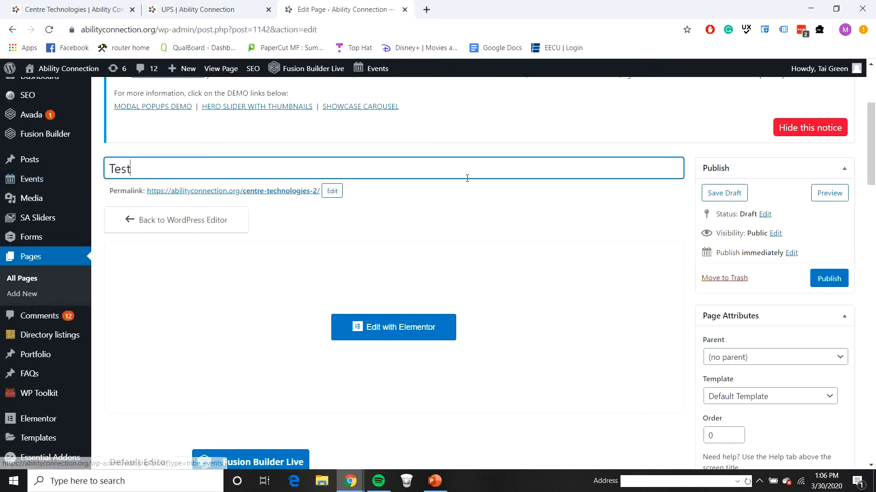
pyautogui.click(455, 199)
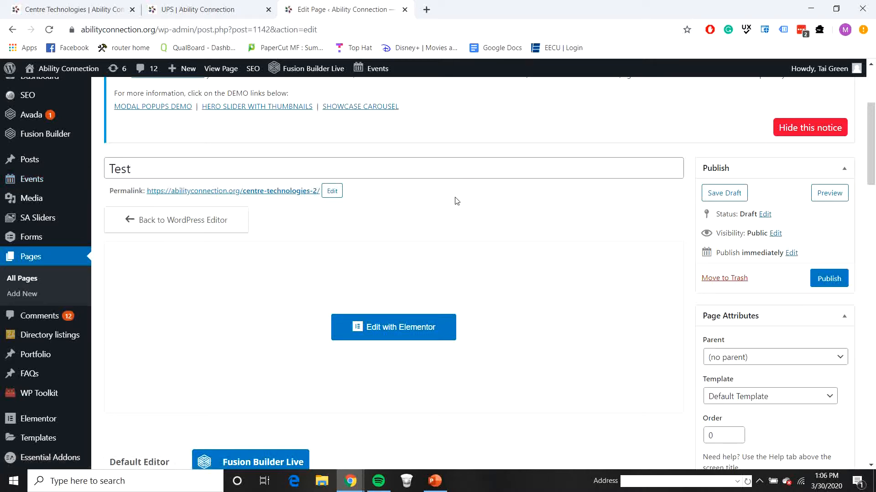
pyautogui.click(829, 284)
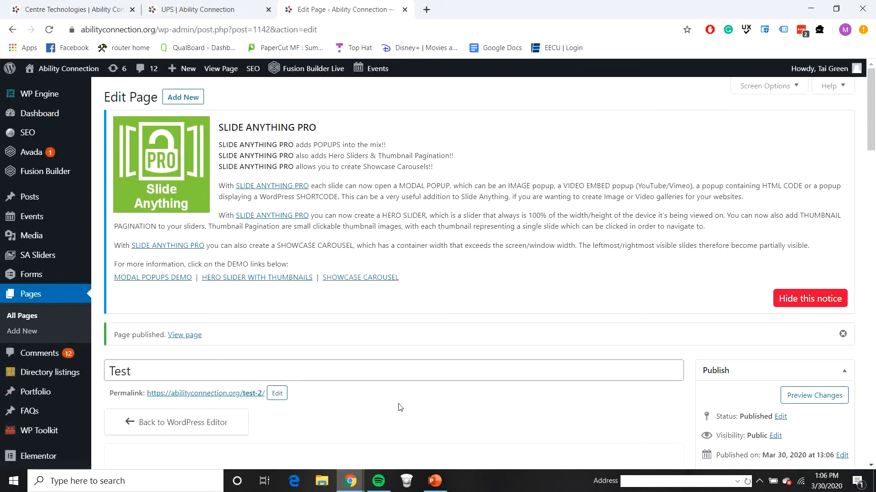
pyautogui.scroll(-3, 401, 407)
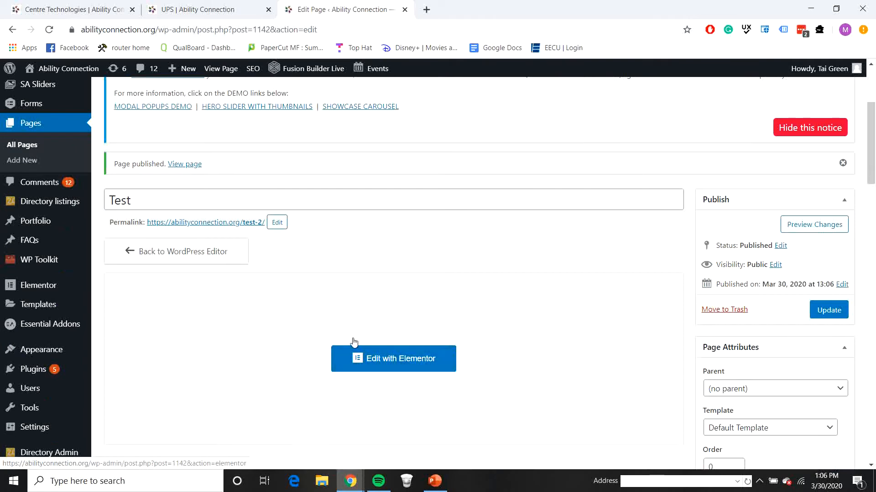
pyautogui.rightClick(389, 366)
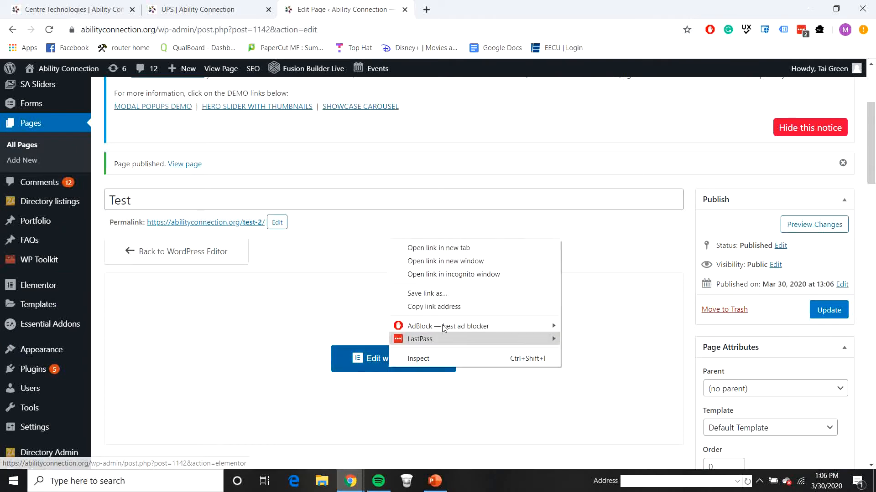
# Step: In Elementor, replace 'Centre Technologies' with 'Test' in the main heading's title
pyautogui.click(455, 248)
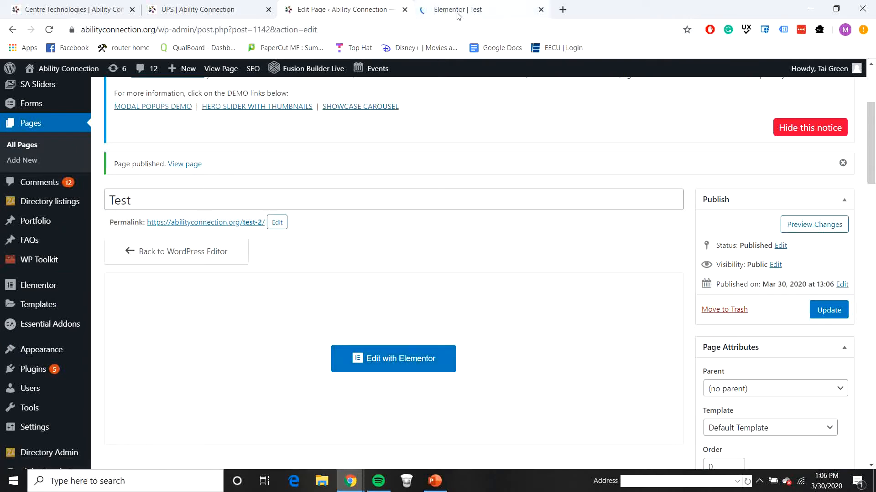
pyautogui.click(458, 13)
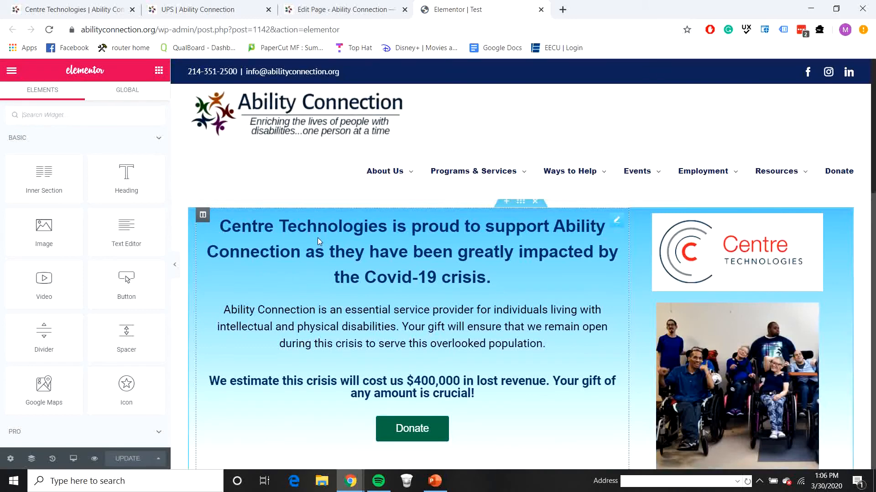
pyautogui.click(338, 227)
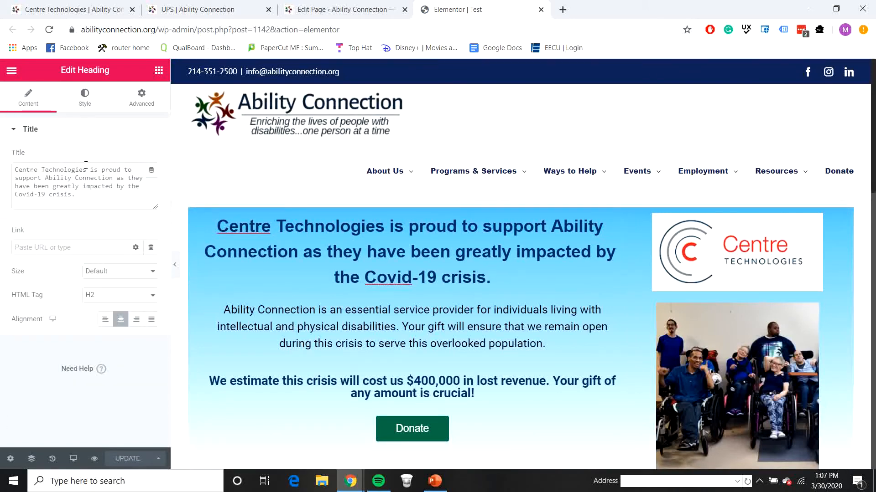
pyautogui.click(33, 169)
pyautogui.doubleClick(28, 170)
pyautogui.click(69, 171)
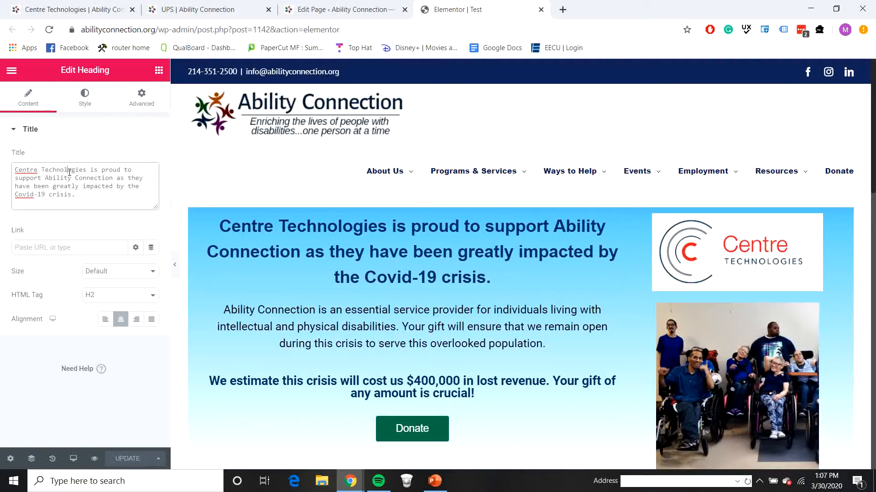
pyautogui.moveTo(90, 169); pyautogui.dragTo(16, 163)
pyautogui.write('Test')
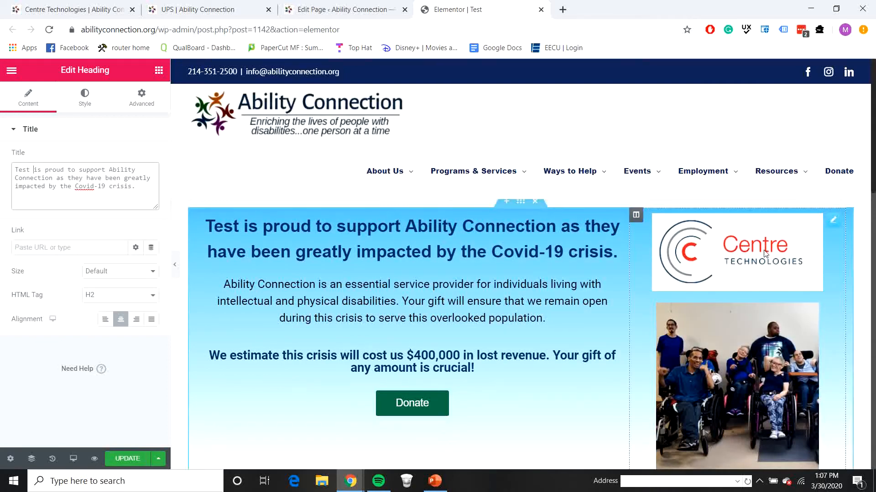
# Step: Swap the sponsor logo for the Test Logo image at Thumbnail - 150 x 150 size
pyautogui.click(711, 242)
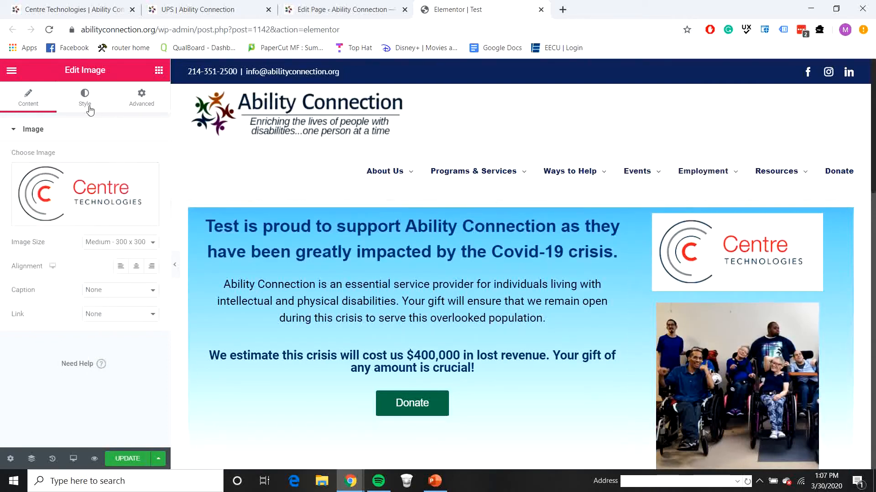
pyautogui.click(71, 211)
pyautogui.click(63, 206)
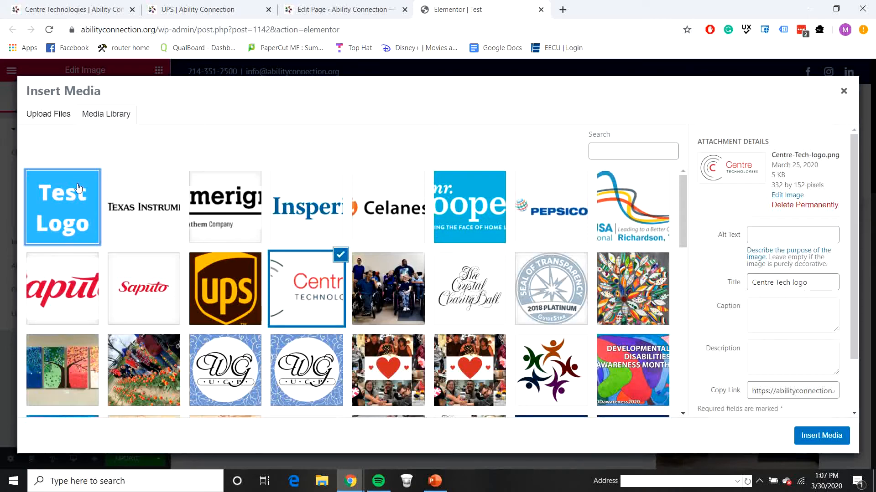
pyautogui.click(821, 436)
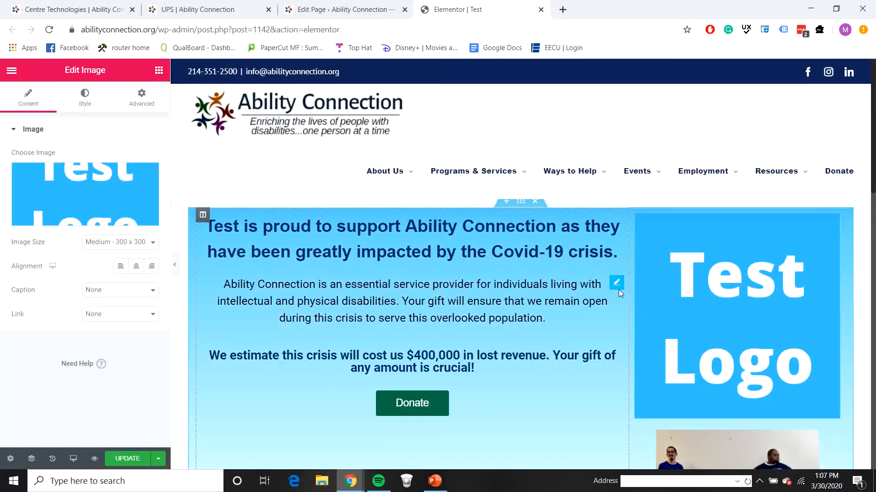
pyautogui.click(137, 243)
pyautogui.click(141, 256)
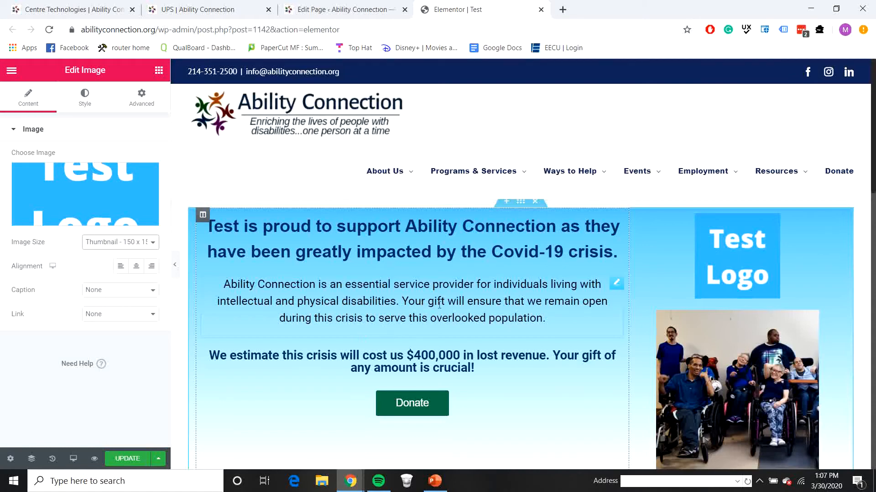
pyautogui.click(455, 301)
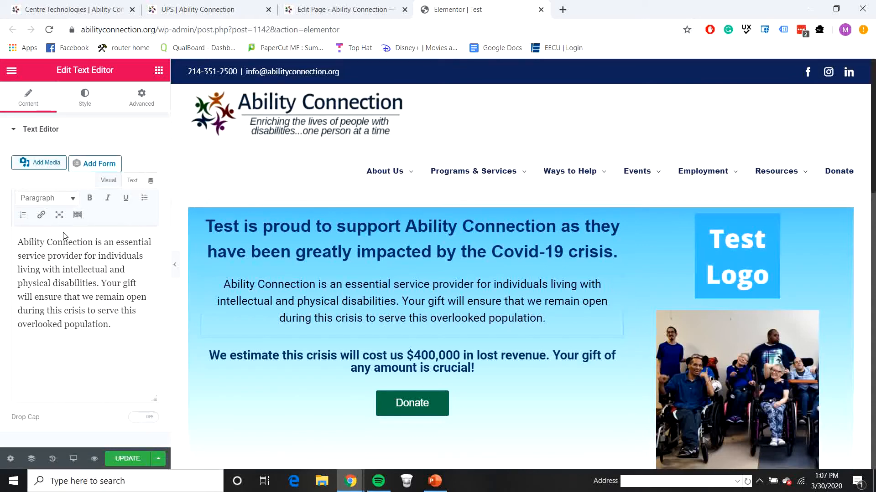
# Step: Change the paragraph's 'Your' to 'Test's', revert it to 'Your', and update the page
pyautogui.doubleClick(118, 286)
pyautogui.write('Test')
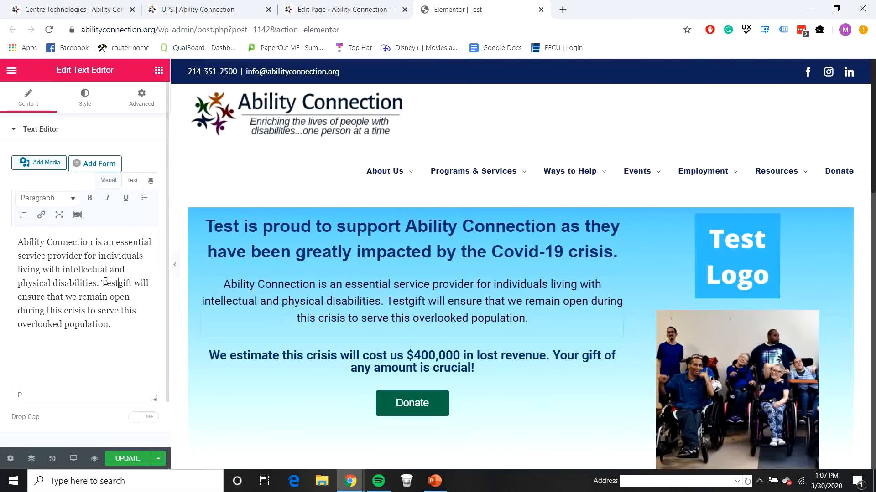
pyautogui.write("'s")
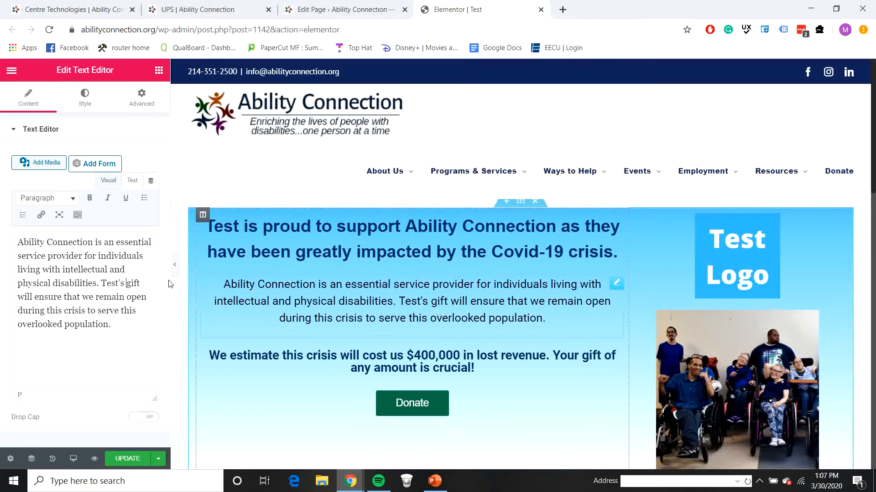
pyautogui.moveTo(125, 284); pyautogui.dragTo(99, 284)
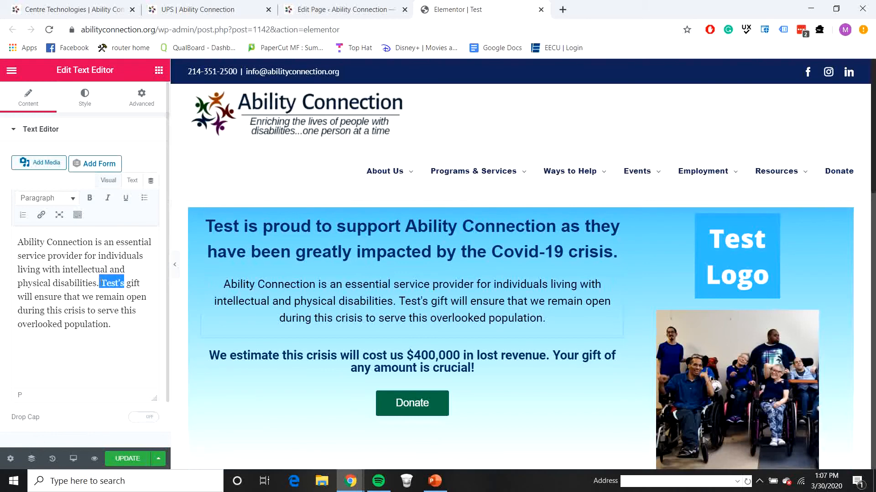
pyautogui.press('BackSpace')
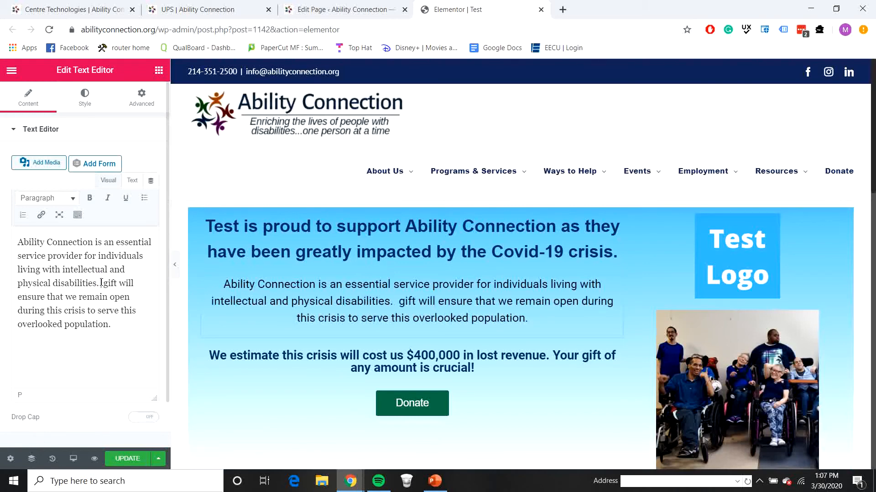
pyautogui.write('Your')
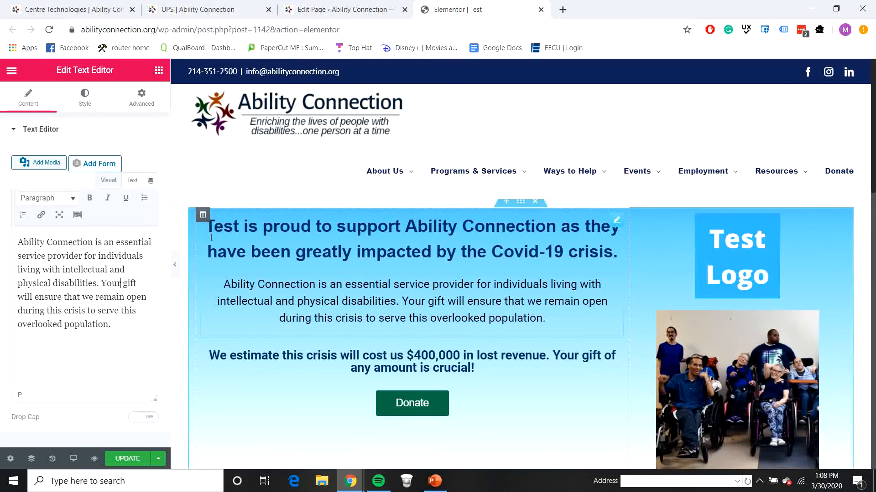
pyautogui.click(123, 458)
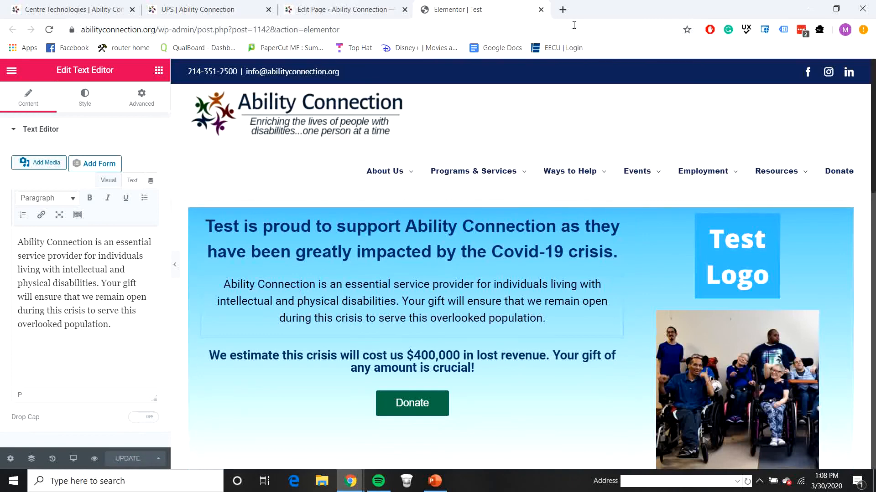
# Step: Close Elementor and open the live abilityconnection.org/test-2/ page in a new tab
pyautogui.click(541, 10)
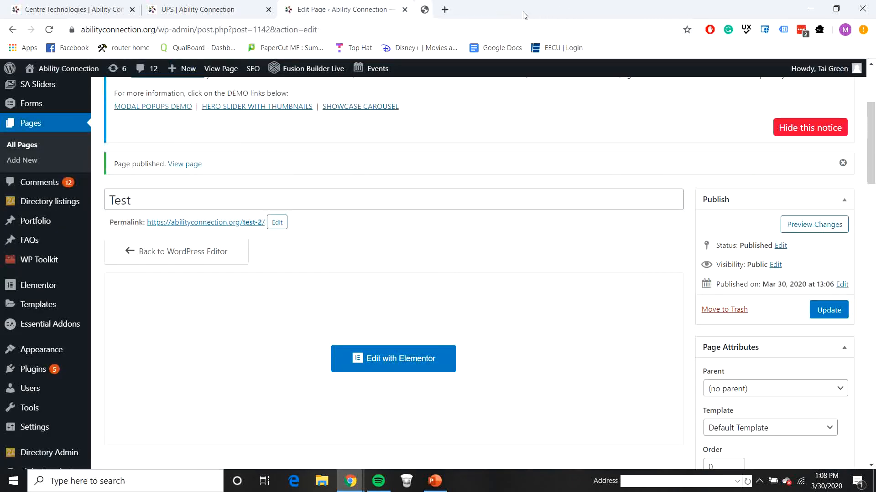
pyautogui.rightClick(218, 225)
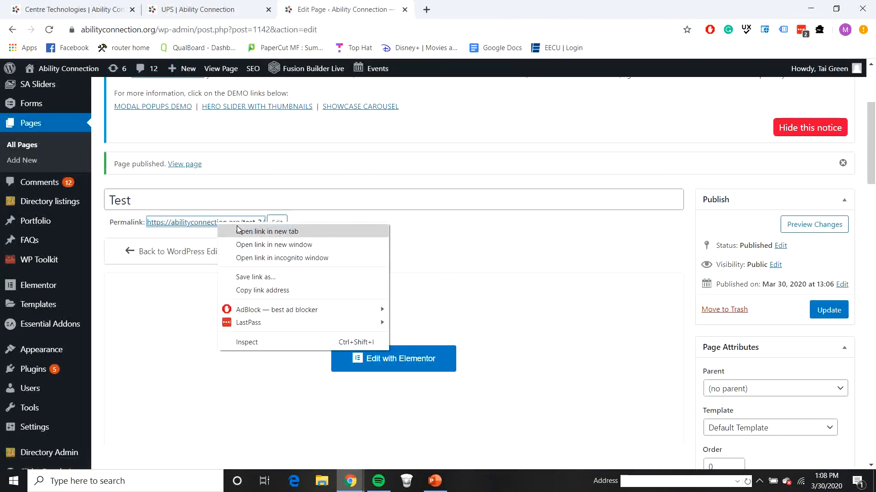
pyautogui.click(238, 232)
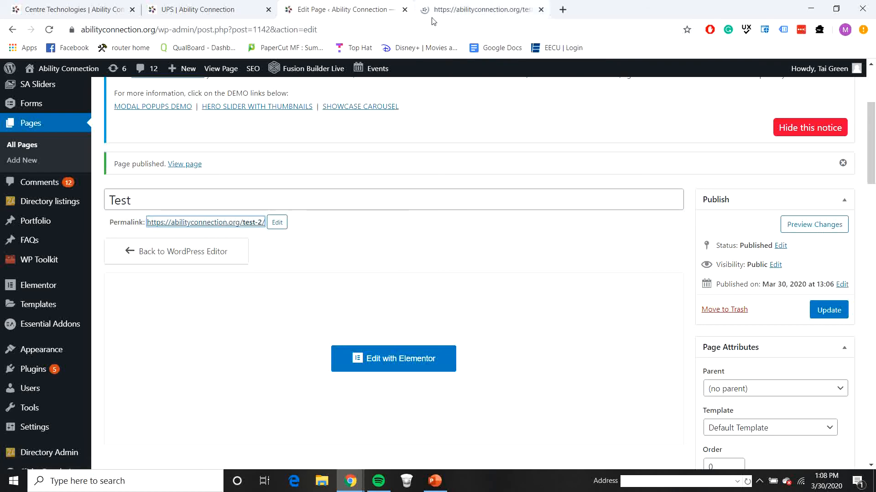
pyautogui.click(464, 7)
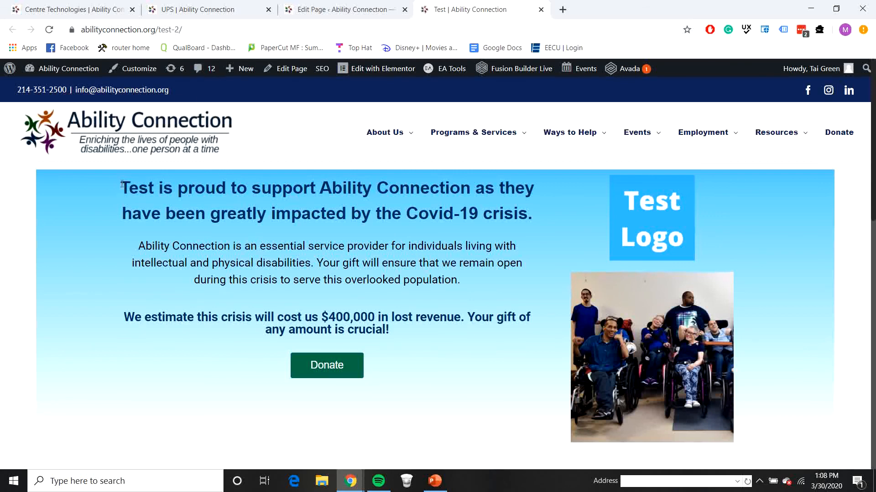
# Step: Highlight the Test heading and the Test Logo on the live page
pyautogui.moveTo(116, 187); pyautogui.dragTo(152, 185)
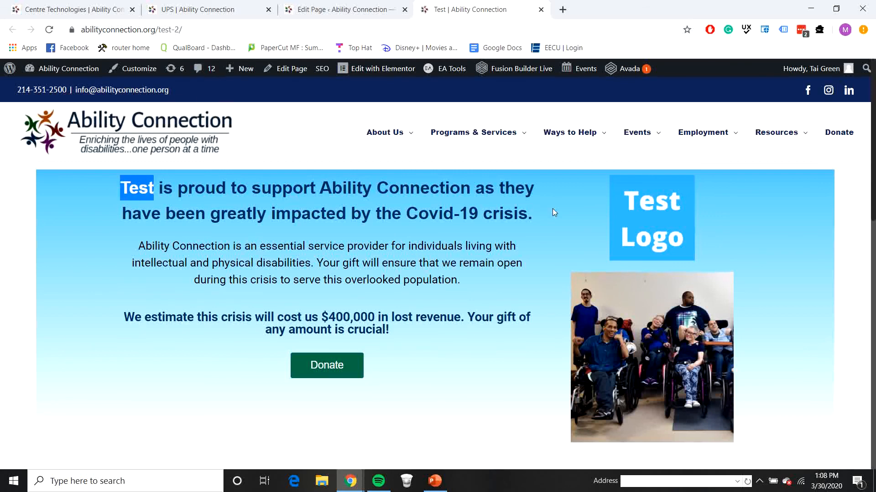
pyautogui.moveTo(598, 206); pyautogui.dragTo(692, 234)
pyautogui.click(357, 230)
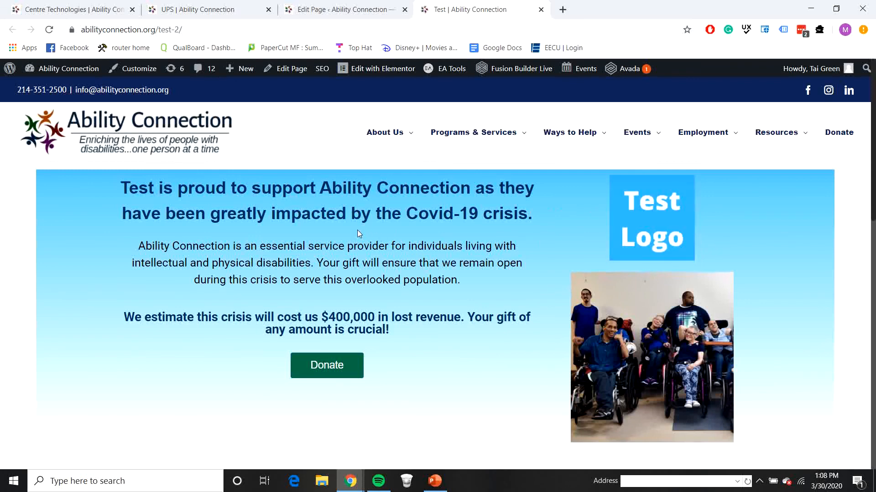